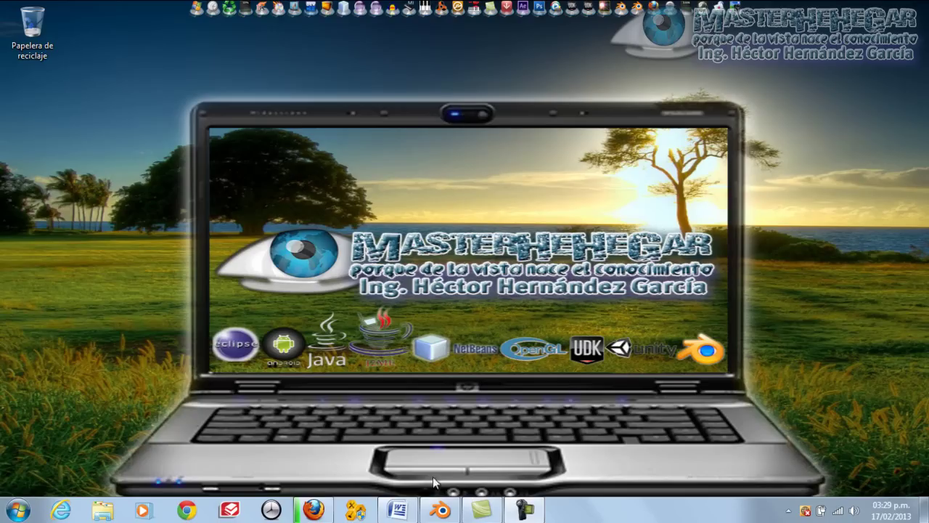
- Bring Blender's default cube scene to the front and show the 3D View's editor-type list
click(440, 511)
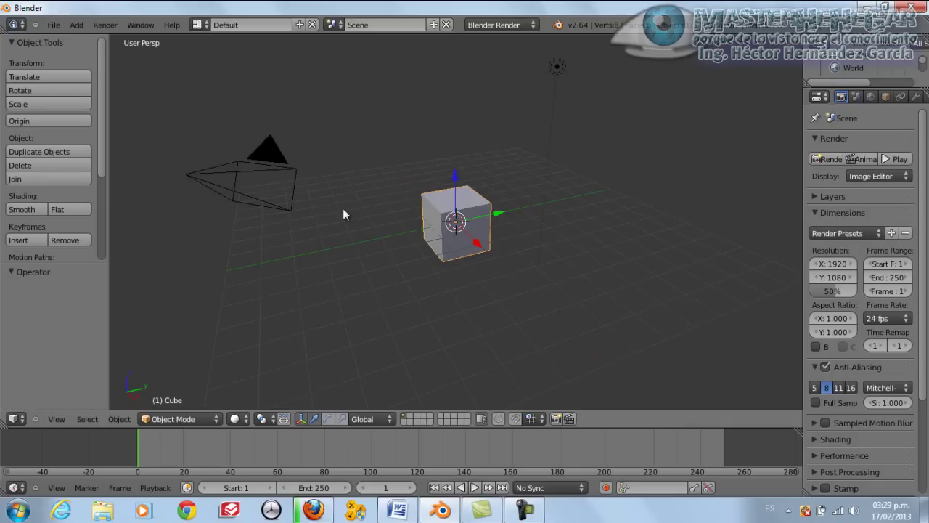
click(20, 424)
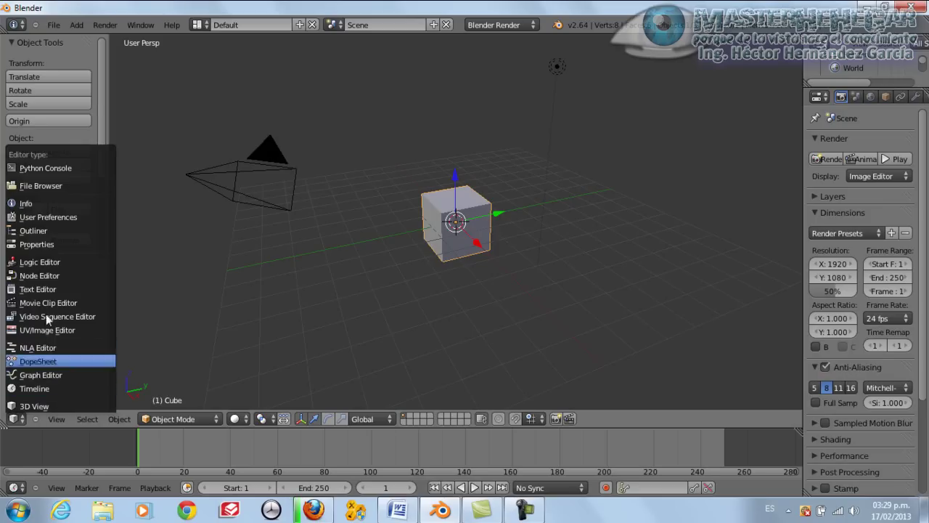
- Switch the main area to the Logic Editor, then back to the 3D View
click(40, 263)
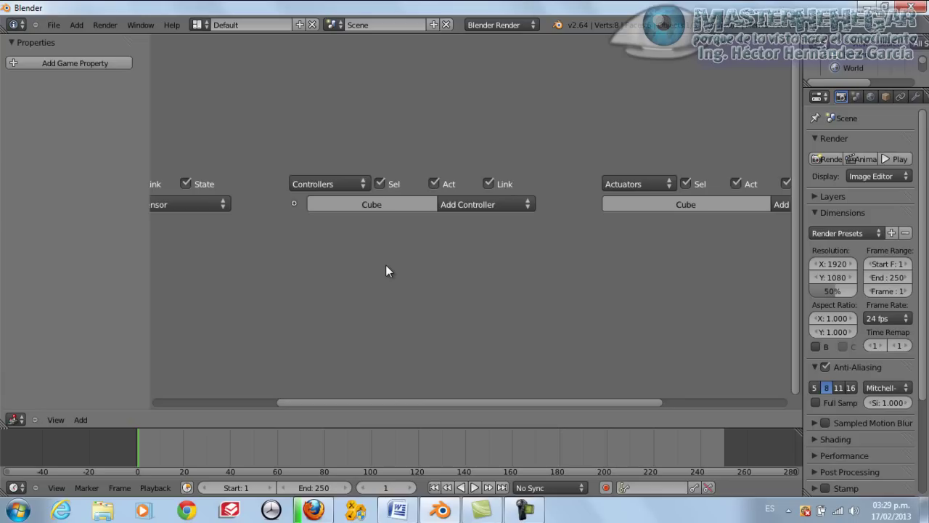
click(16, 419)
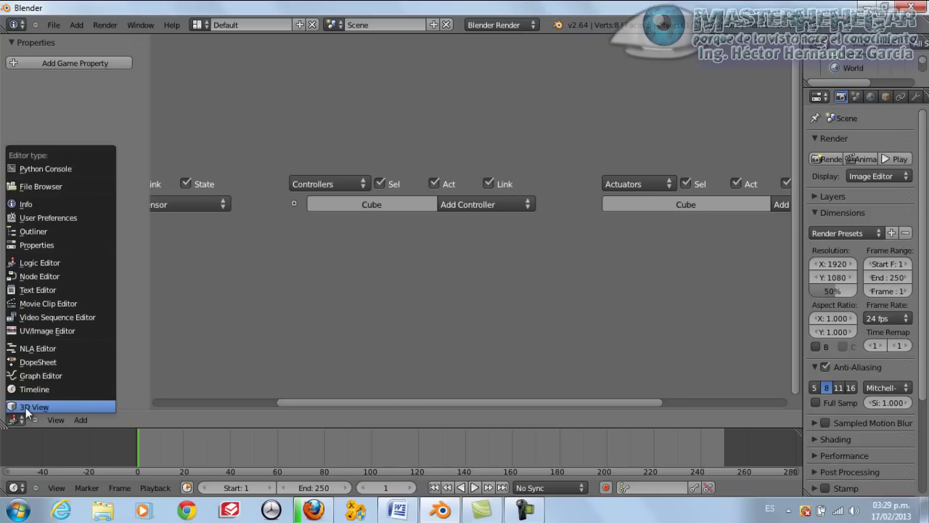
click(27, 409)
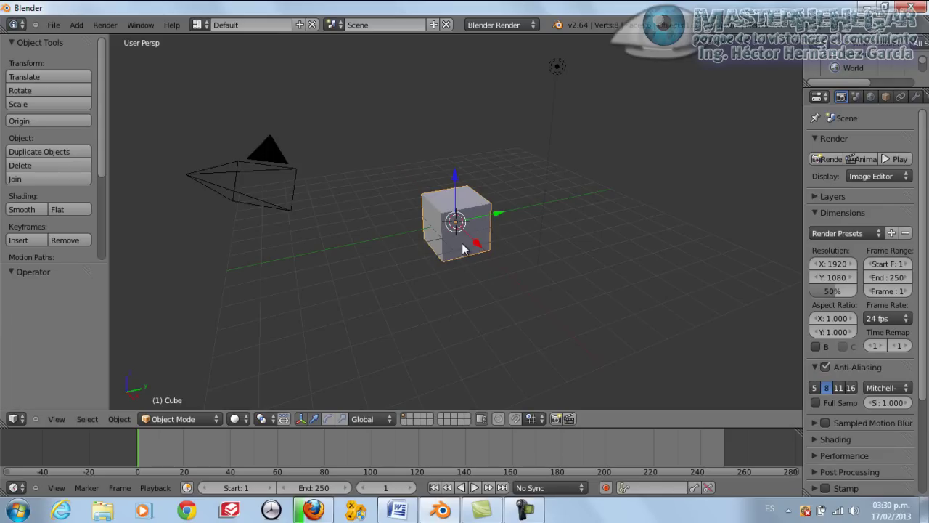
- Switch to the Word document Documento1 containing the brick picture
click(398, 511)
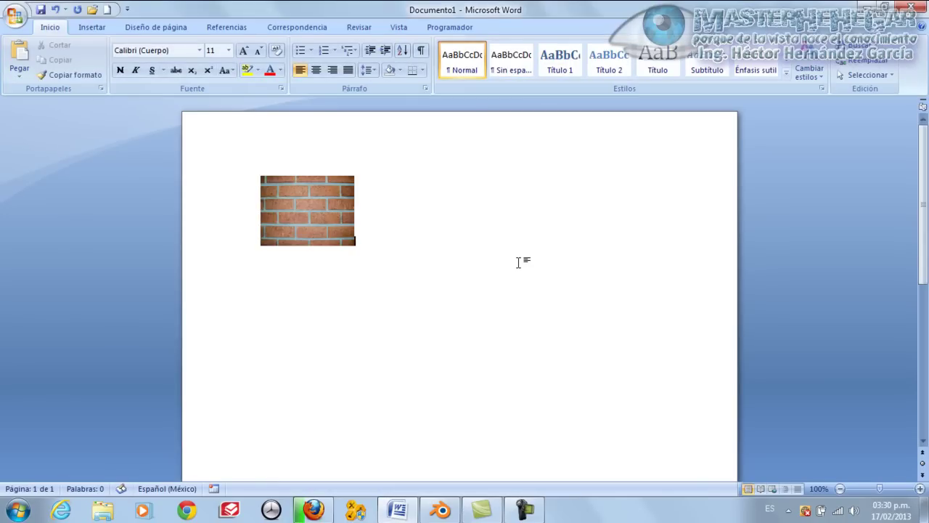
- Enlarge the brick picture about 2.5 times, then minimize Word to return to Blender
click(310, 218)
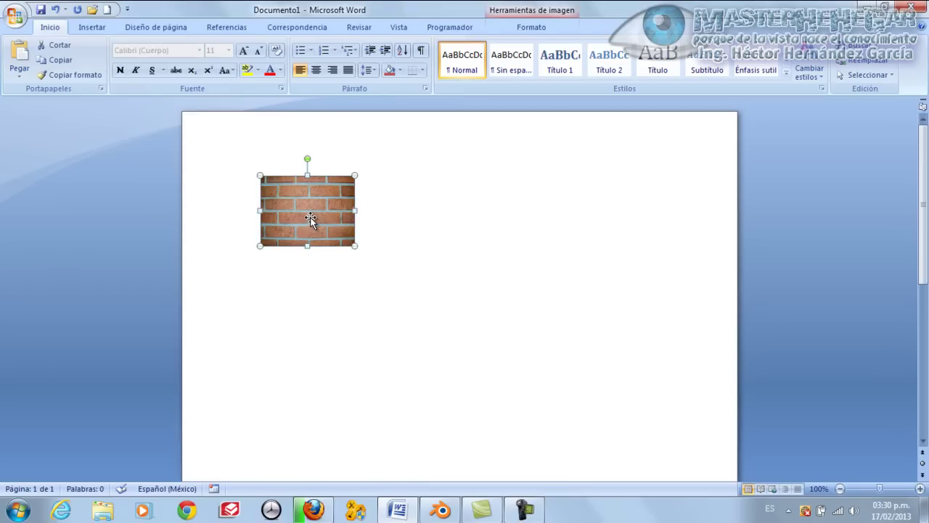
drag(355, 246, 510, 326)
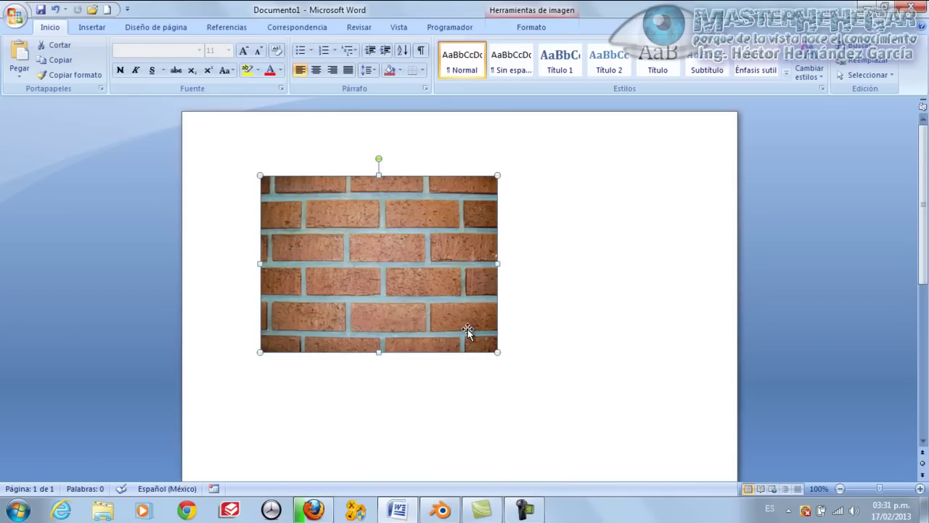
right_click(415, 258)
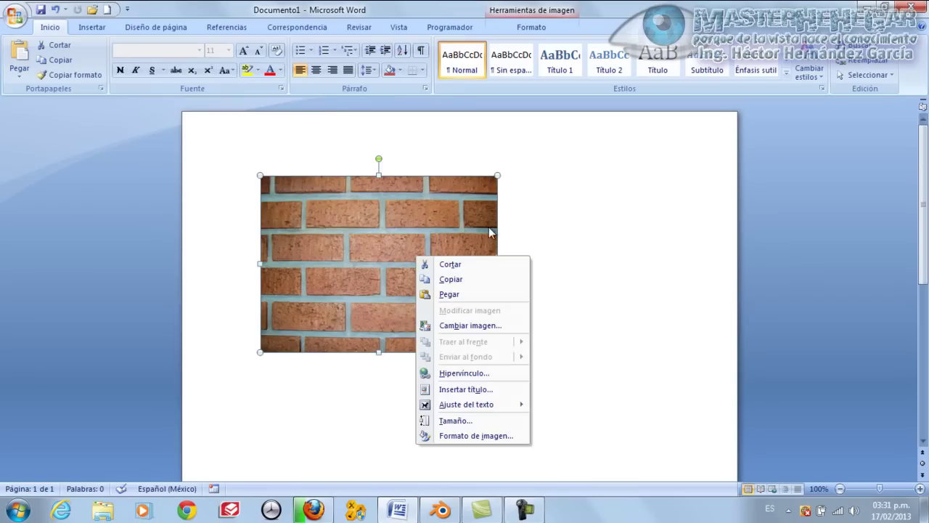
click(538, 224)
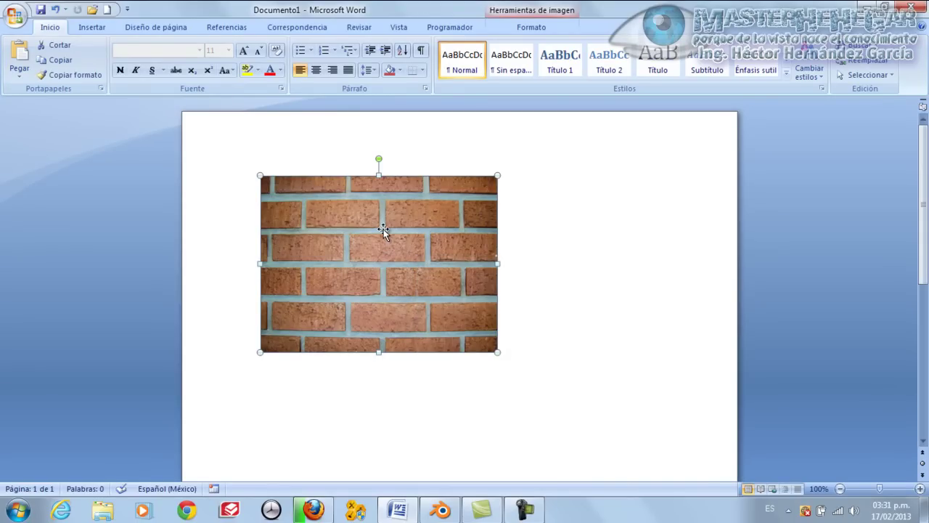
click(868, 8)
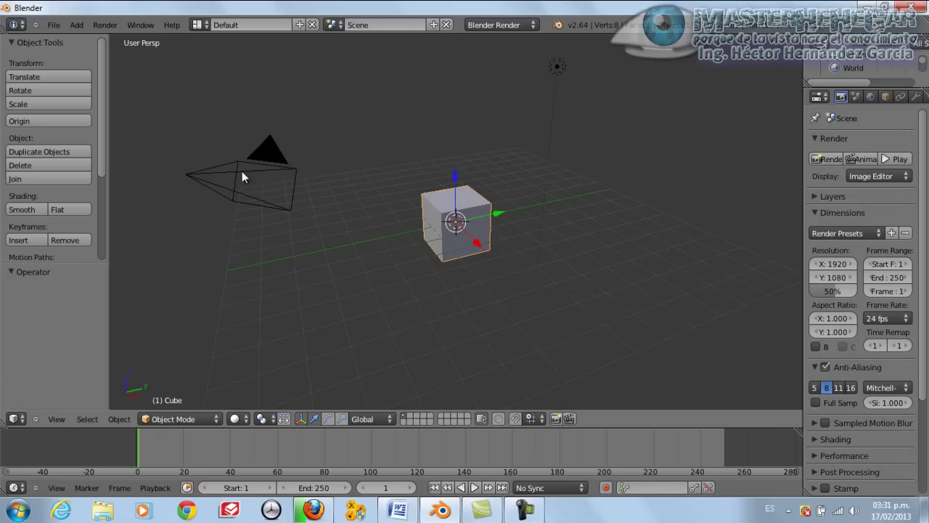
right_click(265, 160)
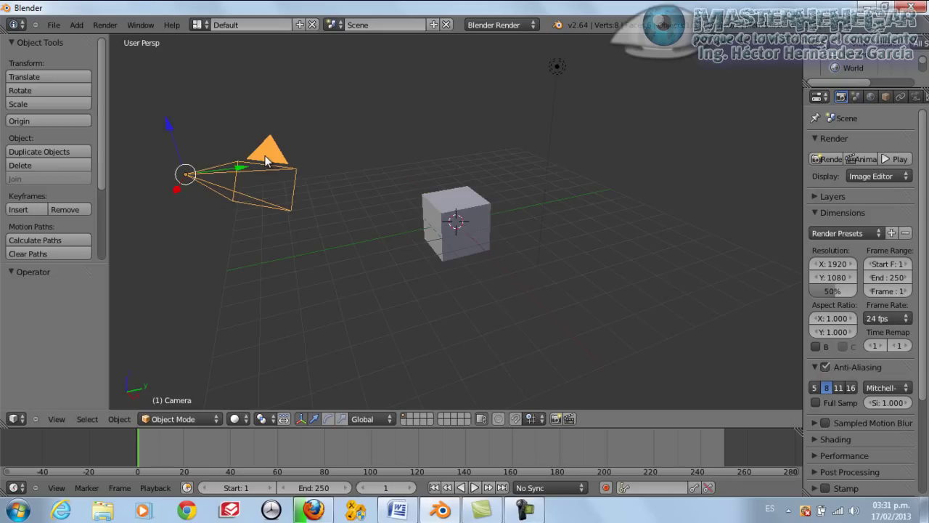
right_click(466, 209)
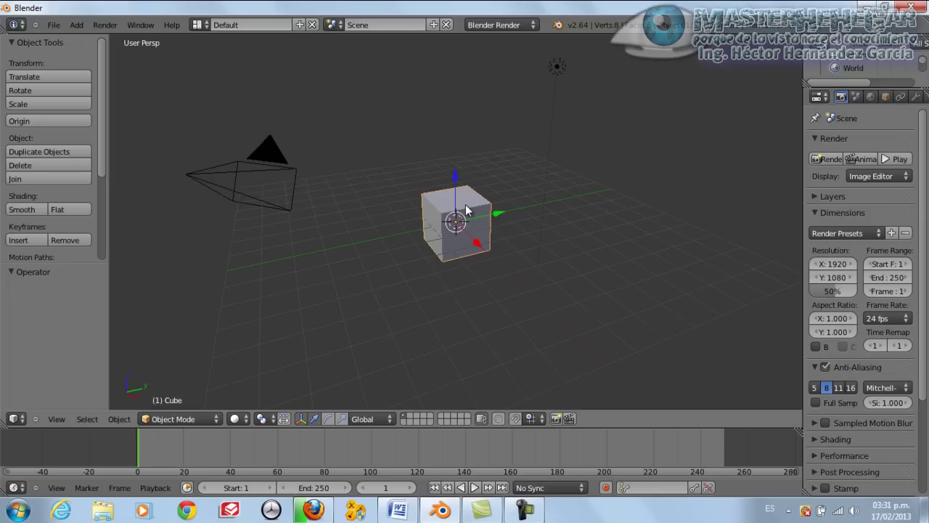
right_click(273, 157)
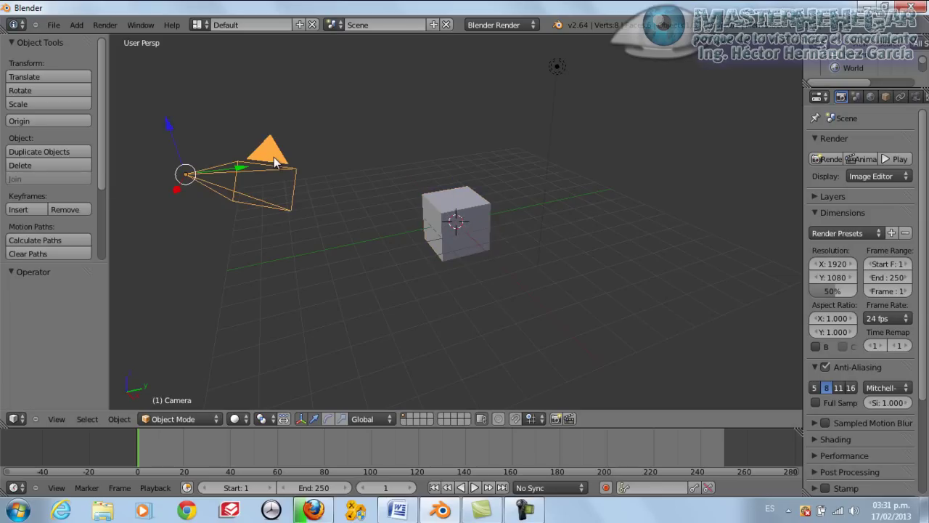
shift+right_click(462, 210)
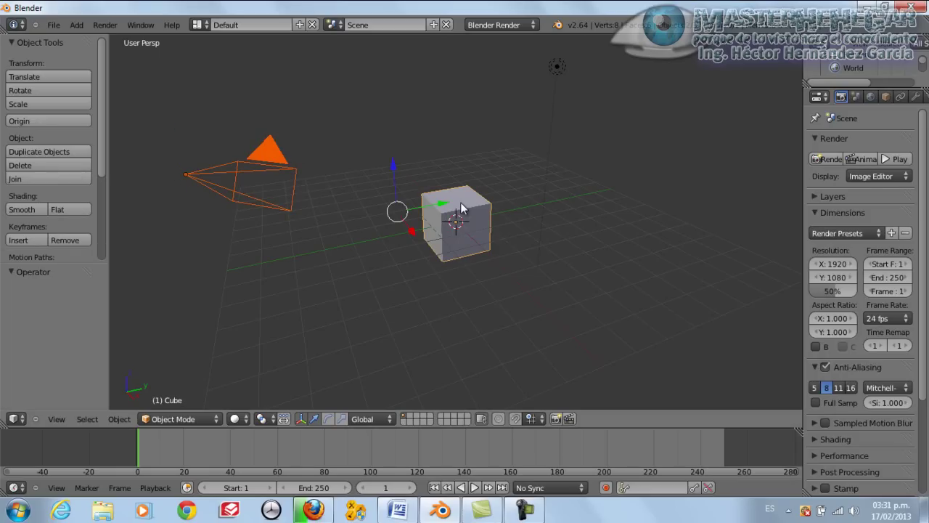
right_click(462, 209)
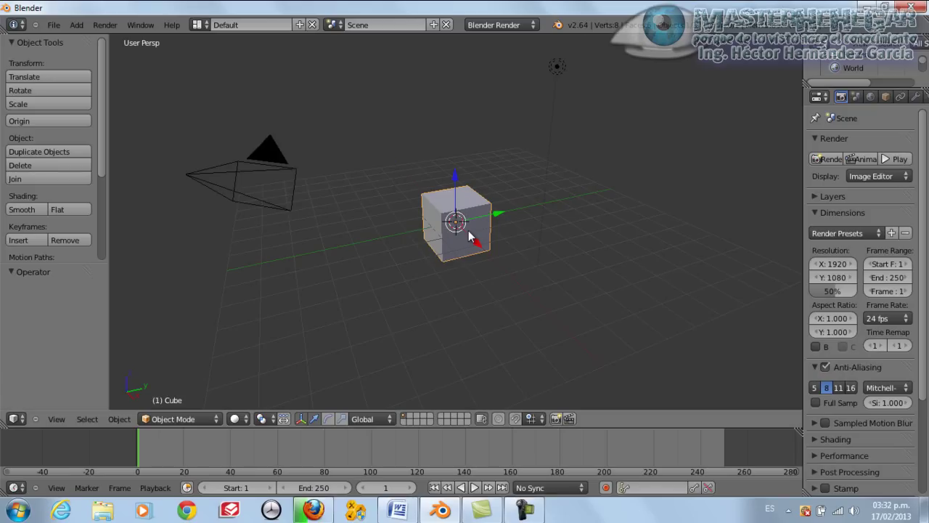
right_click(273, 161)
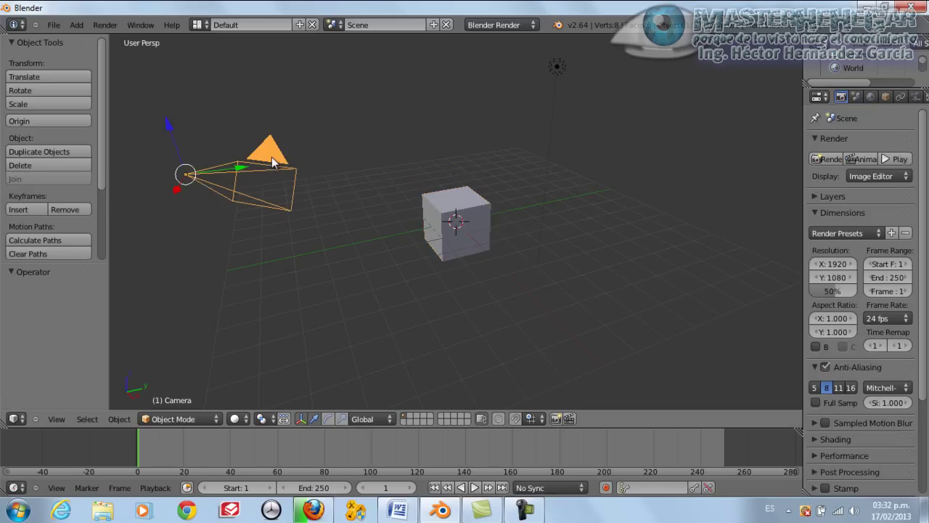
right_click(558, 66)
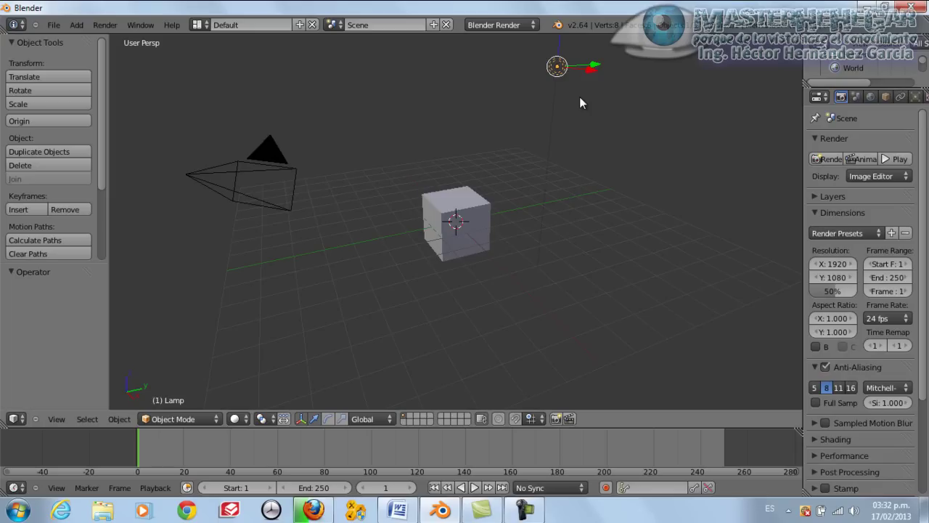
right_click(480, 201)
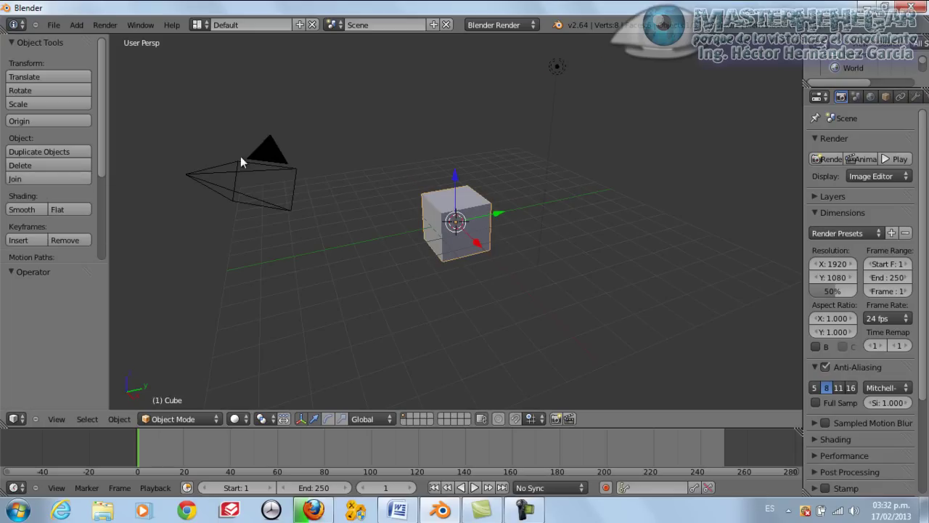
right_click(263, 161)
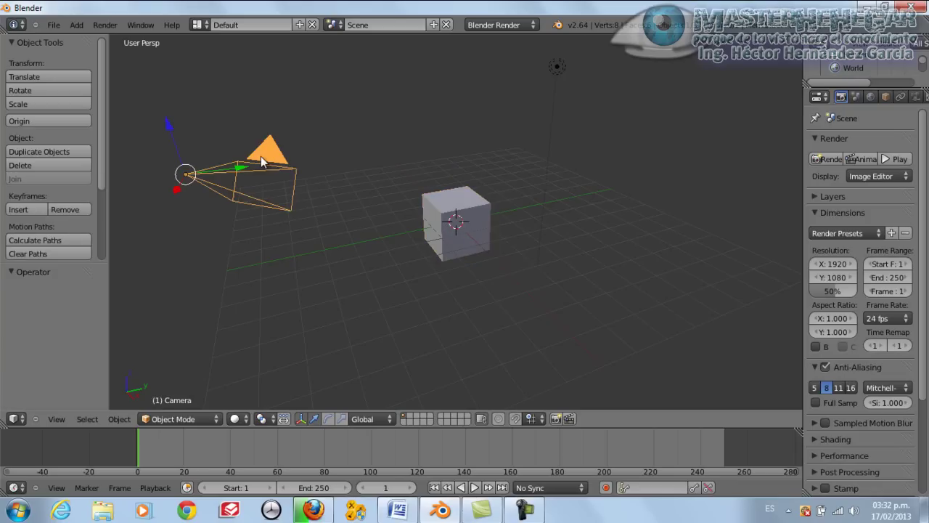
right_click(558, 68)
right_click(472, 204)
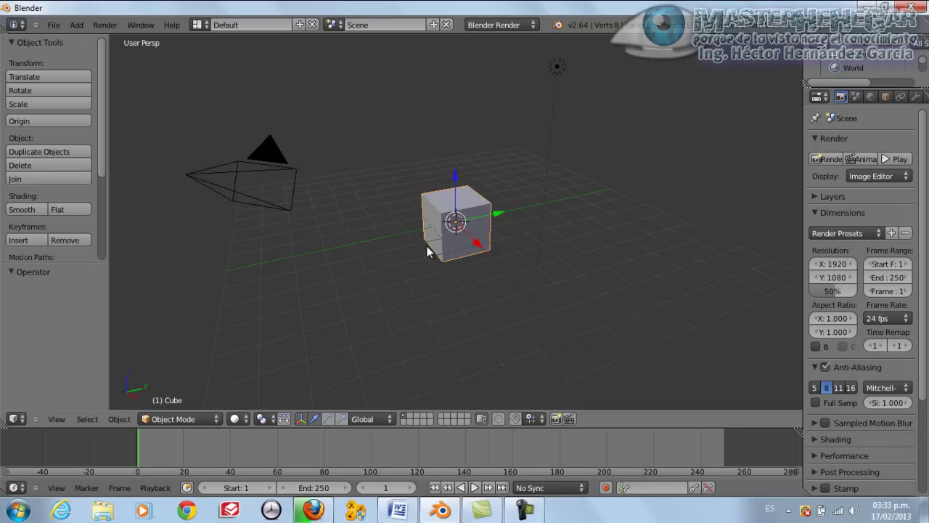
click(98, 27)
click(107, 25)
- Render a still image of the grey cube, close it, then render again with F12 and close it
click(114, 25)
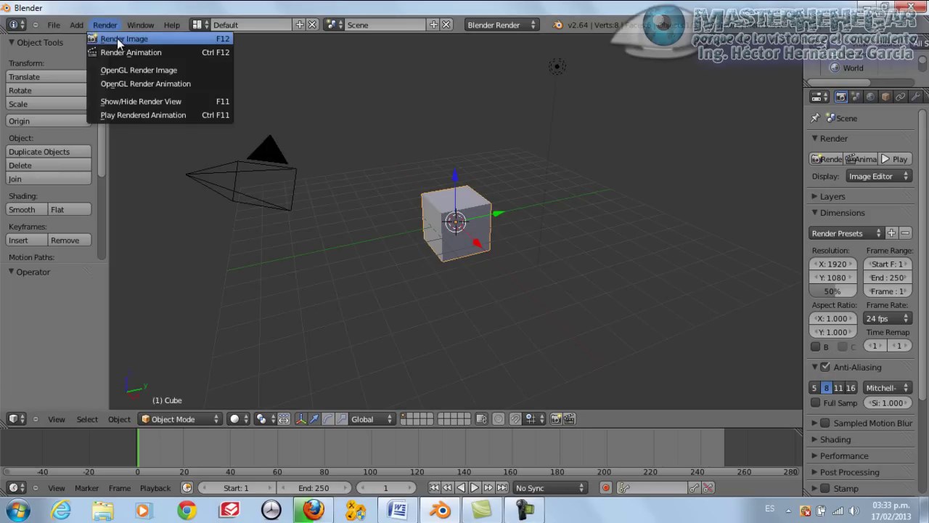
click(117, 38)
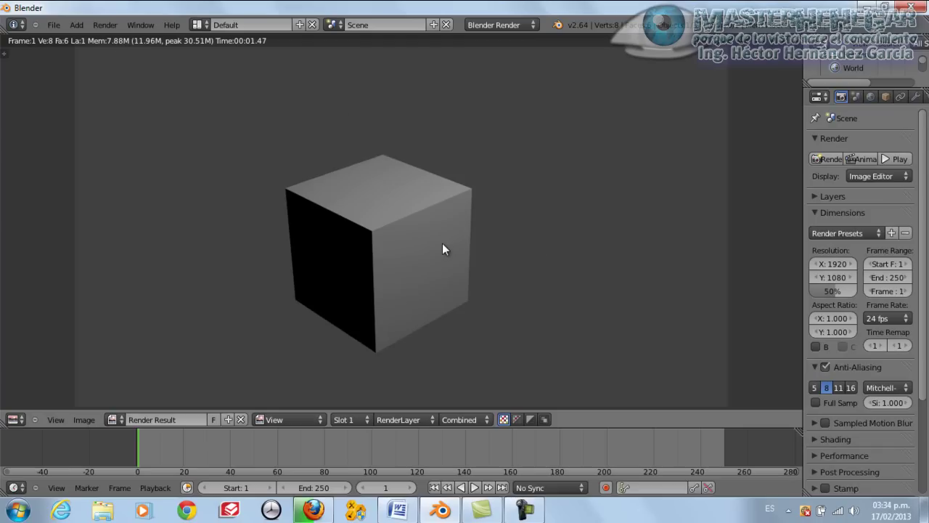
key(Escape)
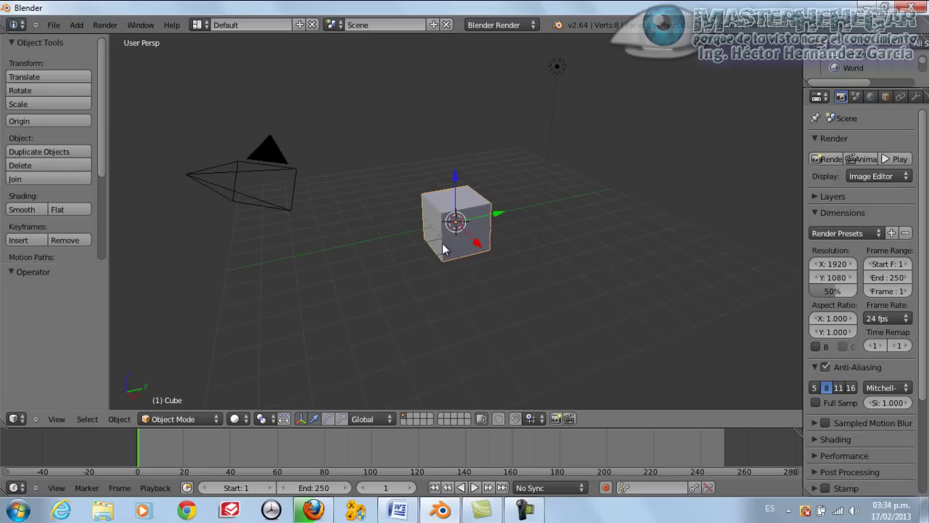
key(F12)
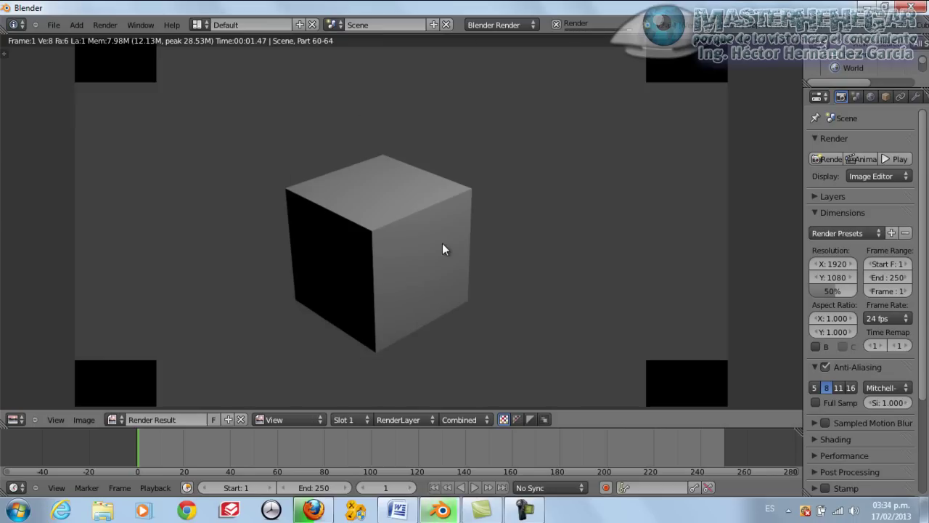
key(Escape)
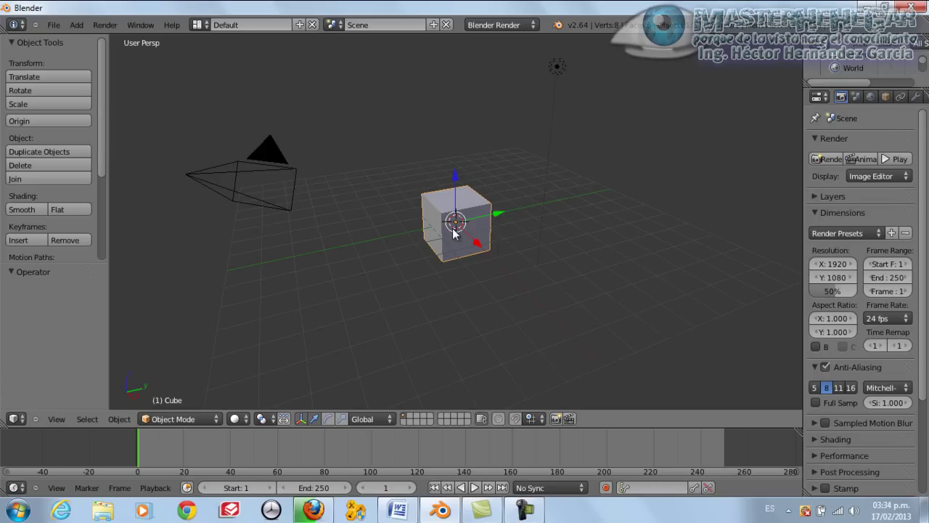
right_click(275, 166)
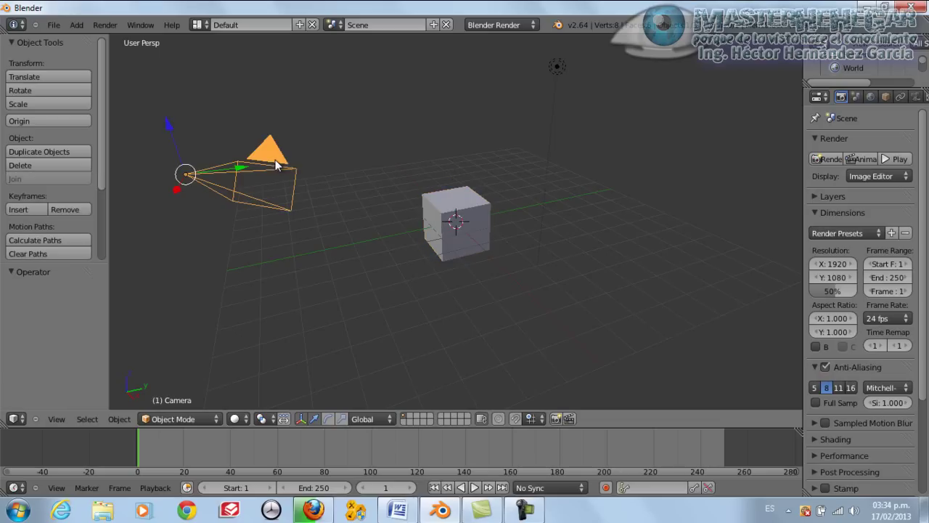
right_click(558, 68)
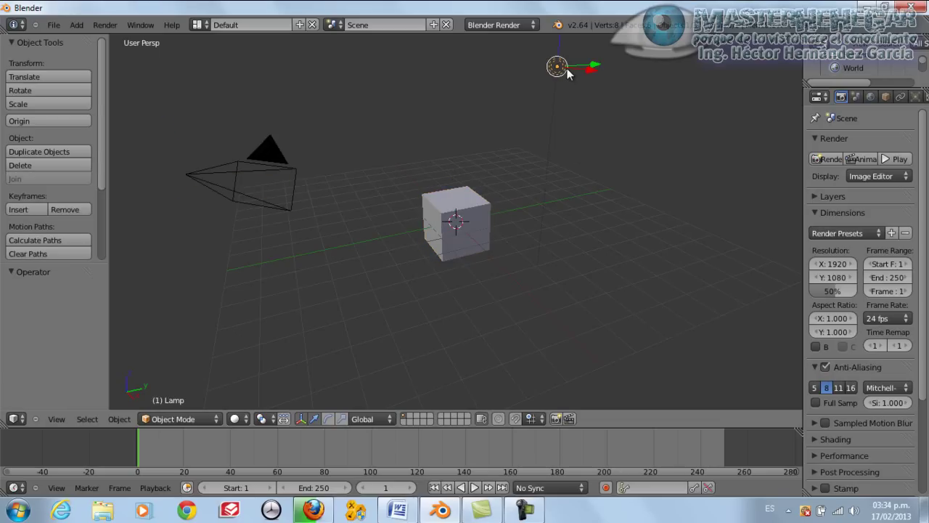
right_click(274, 162)
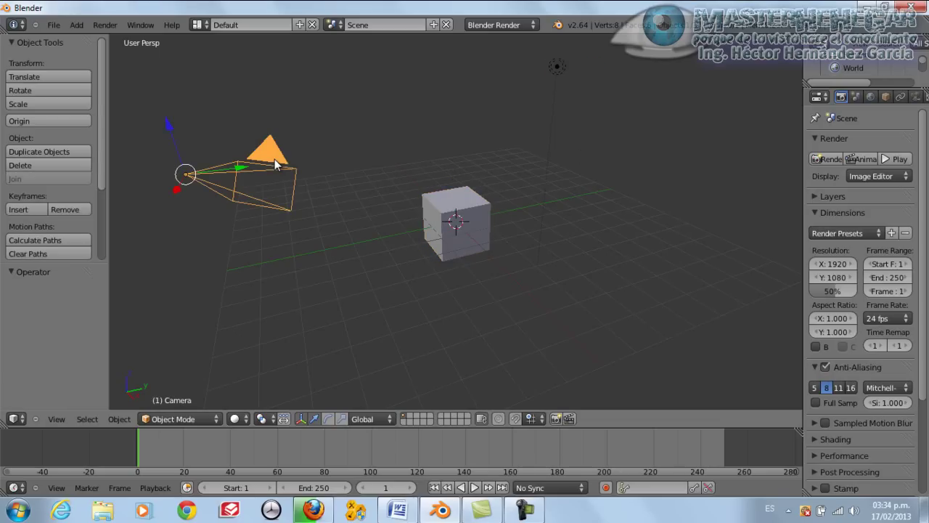
right_click(459, 213)
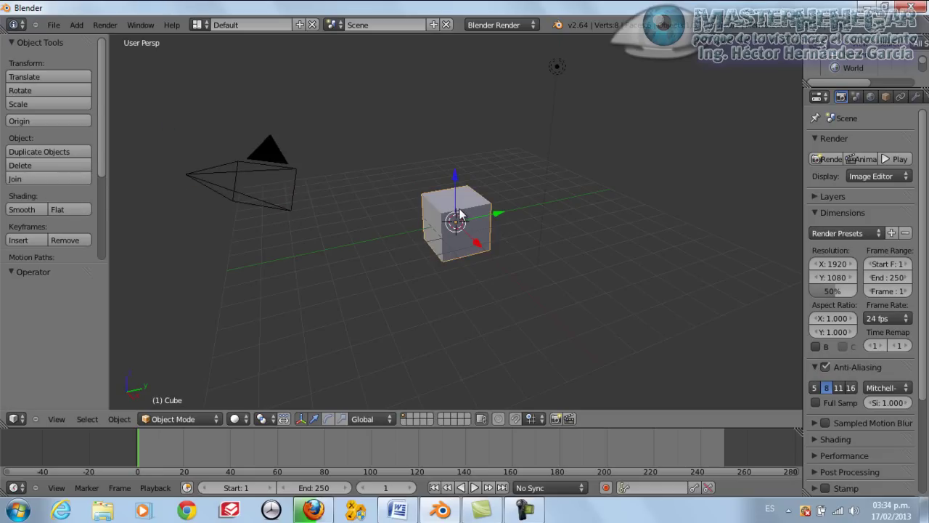